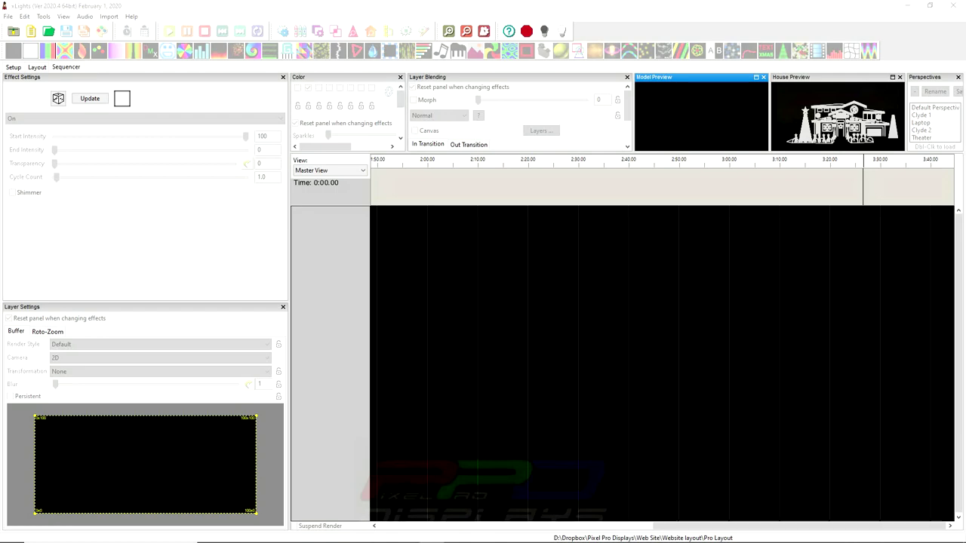
Create a new animation sequence at 20 fps (50 ms) and bring up the File menu
key(ctrl+n)
click(168, 170)
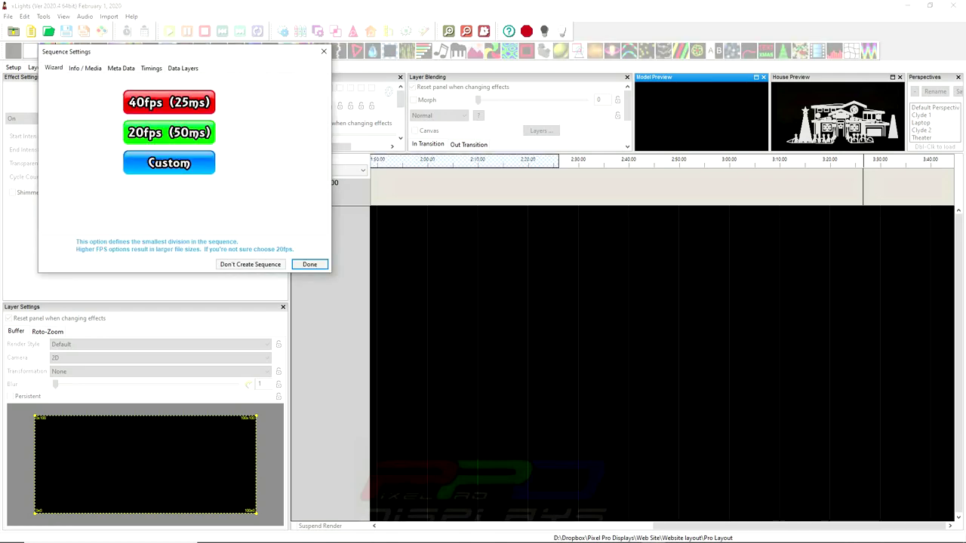
click(168, 131)
click(168, 155)
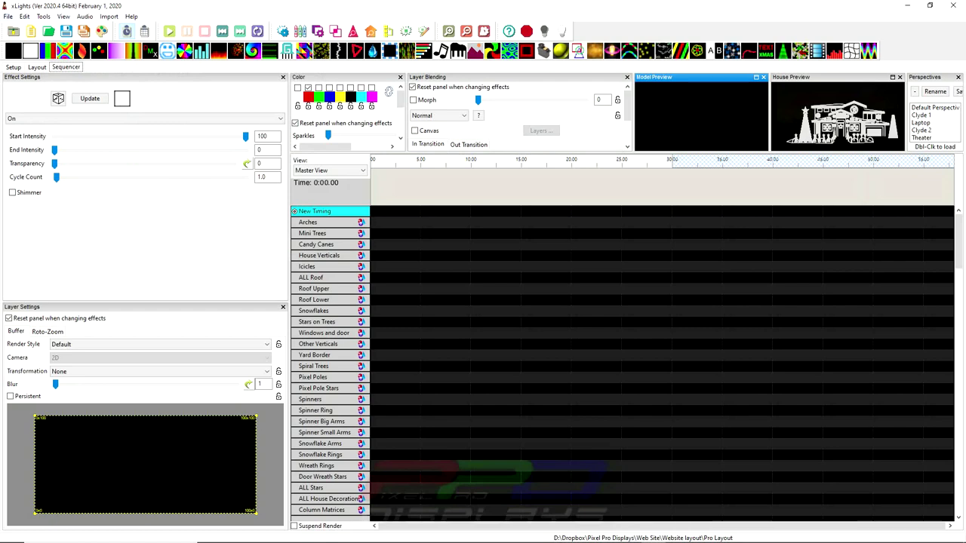
key(alt+f)
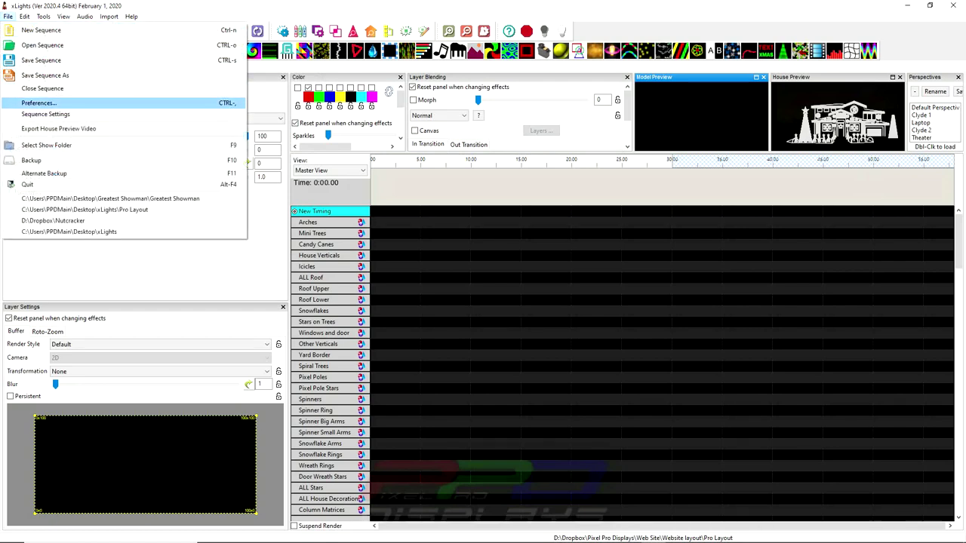
Open Sequence Settings from the File menu, reposition the dialog, and close it
key(Down)
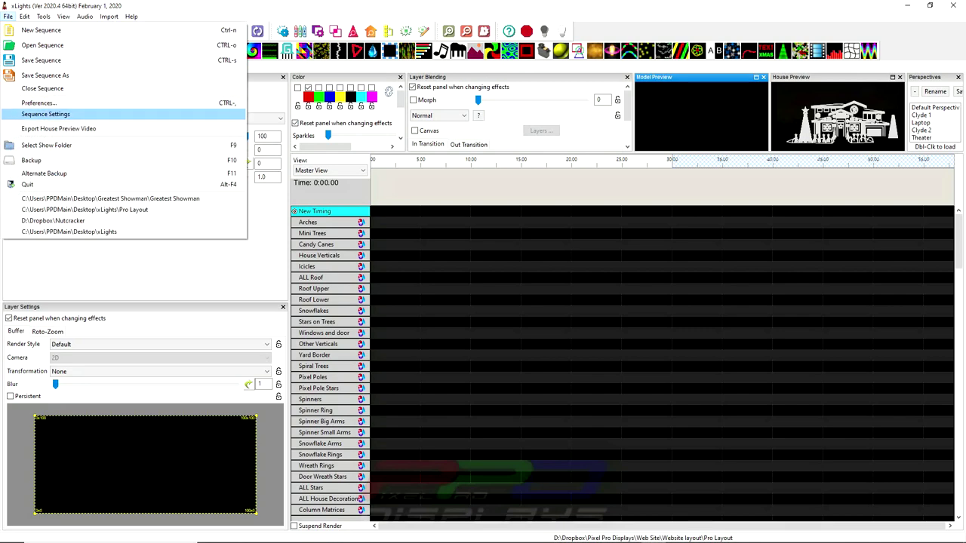
key(Up)
key(Down)
key(Return)
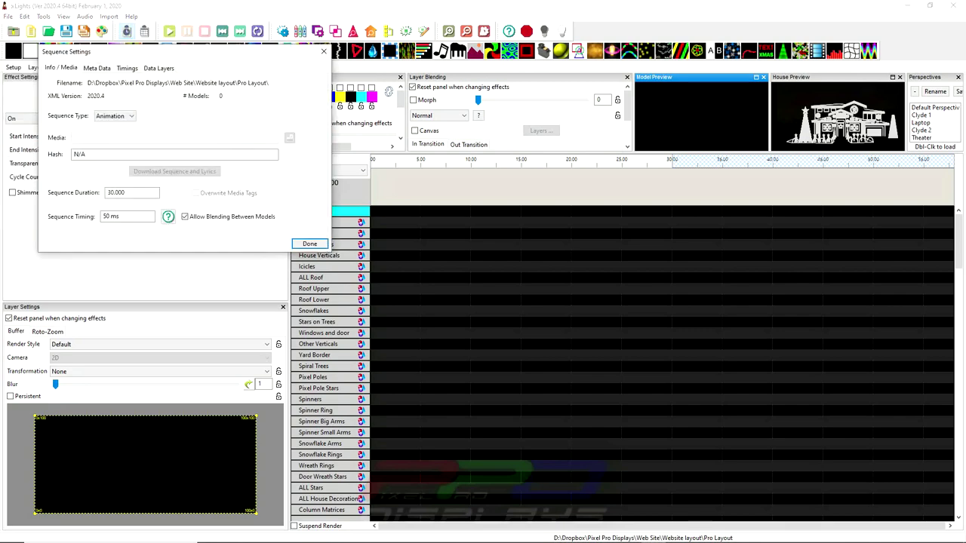
drag(119, 60, 197, 21)
drag(252, 13, 278, 39)
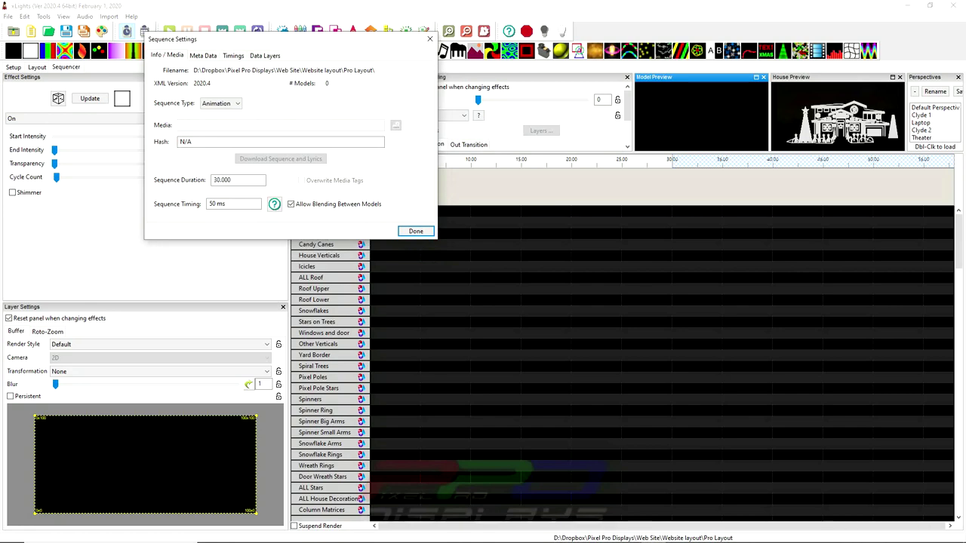
drag(177, 40, 167, 23)
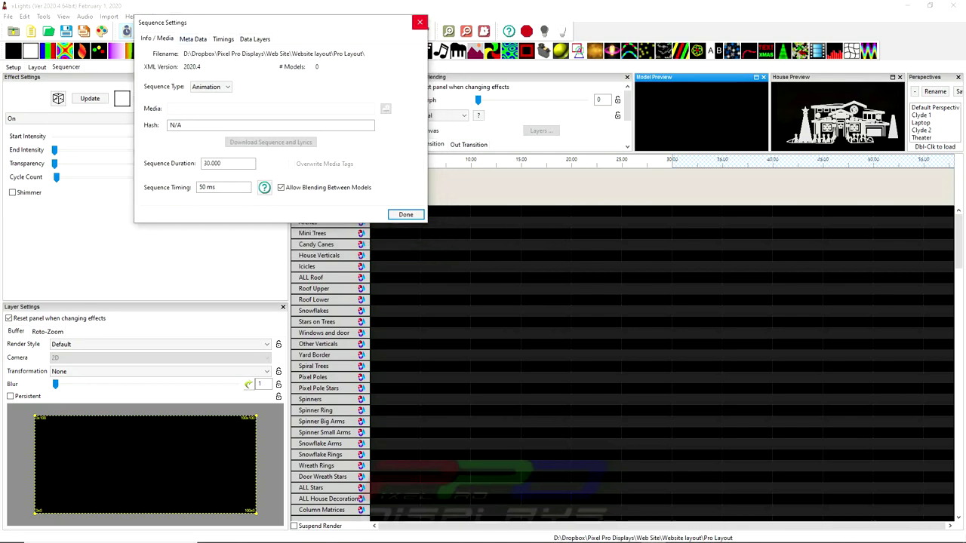
click(420, 22)
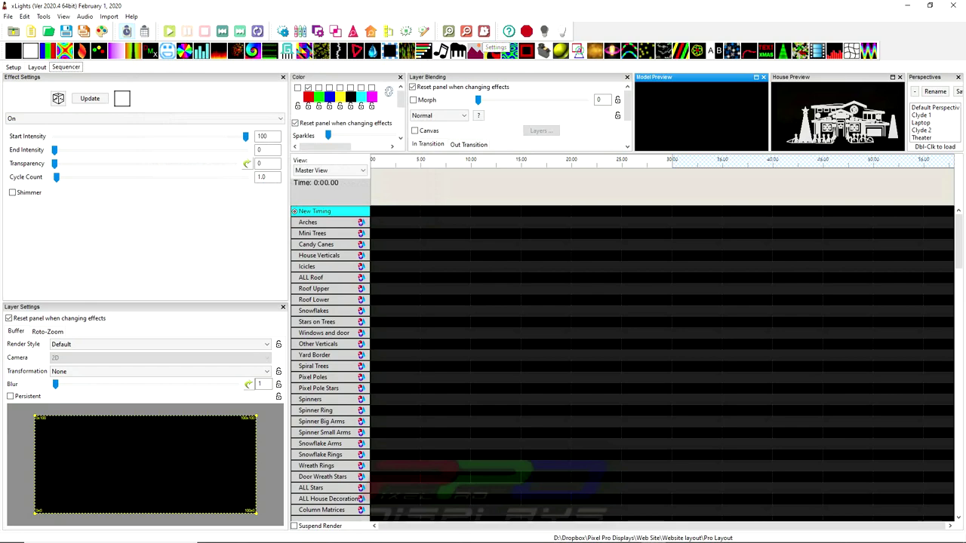
Reopen Sequence Settings from the toolbar, browse Metadata, Timings and Data Layers, then close it
click(483, 31)
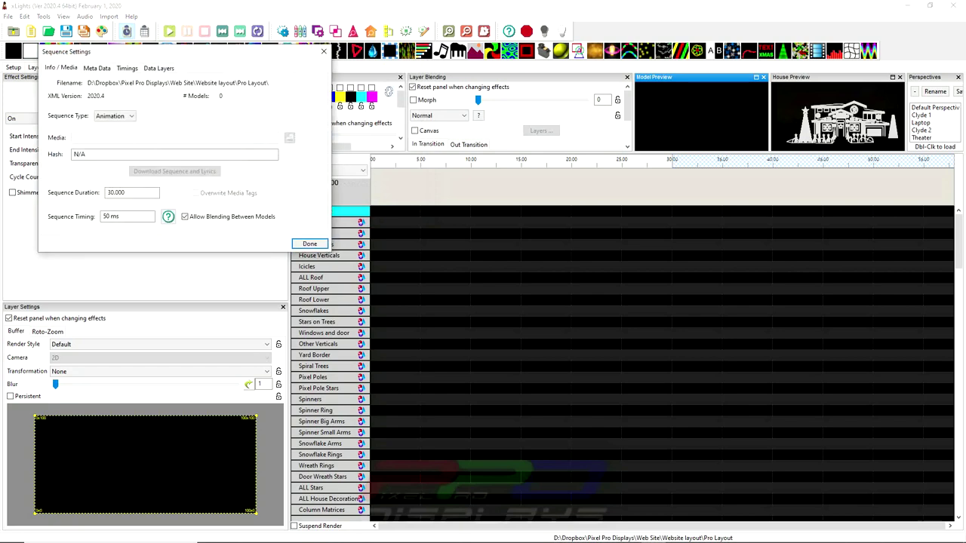
drag(286, 54, 427, 14)
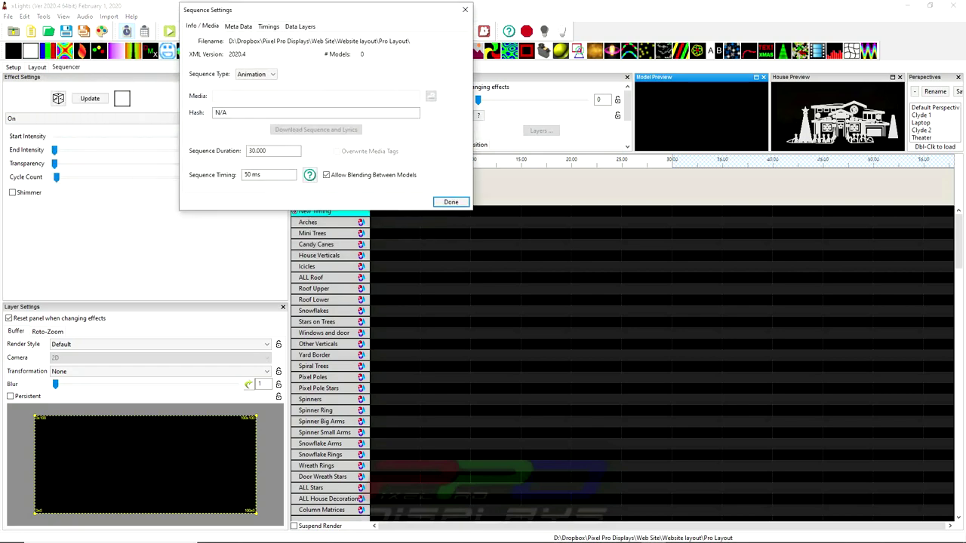
key(ctrl+Tab)
key(ctrl+Tab)
key(ctrl+Tab)
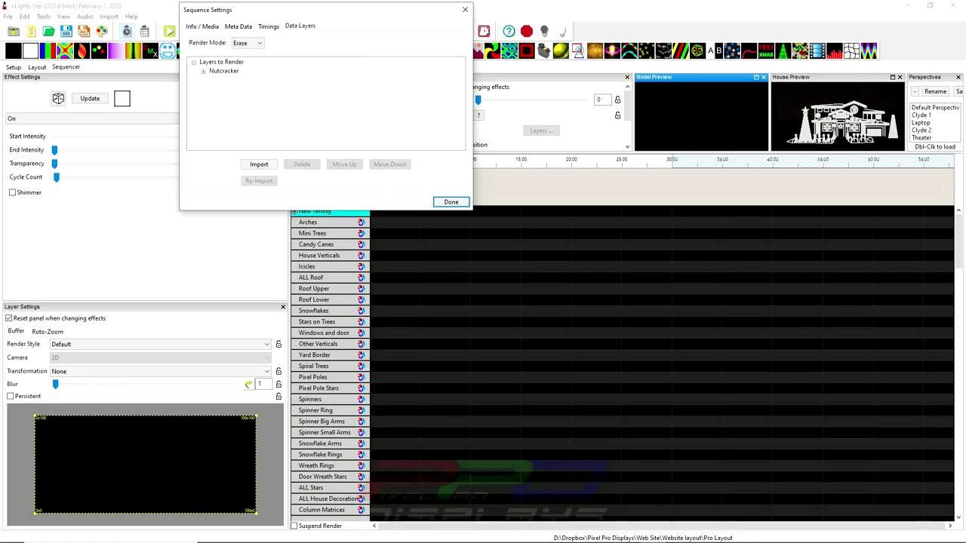
key(ctrl+Tab)
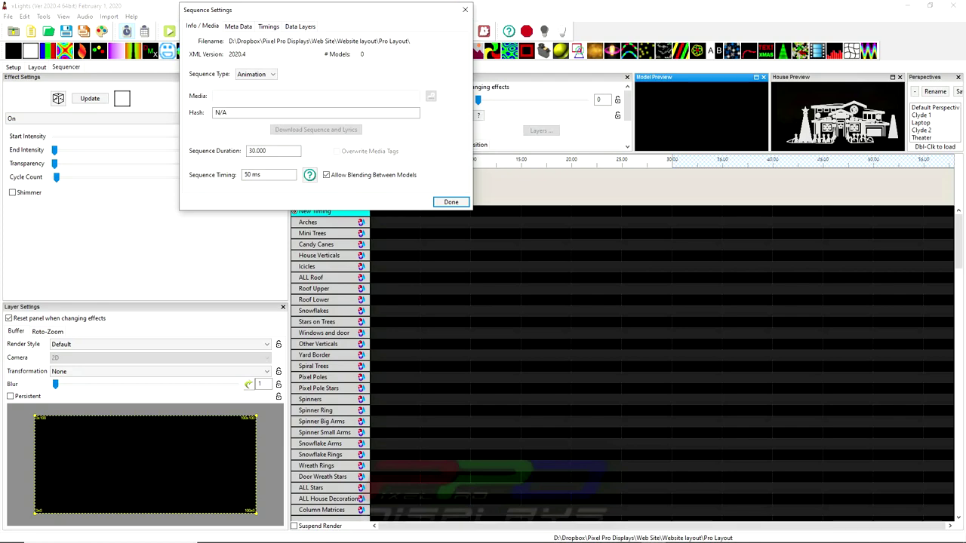
click(465, 9)
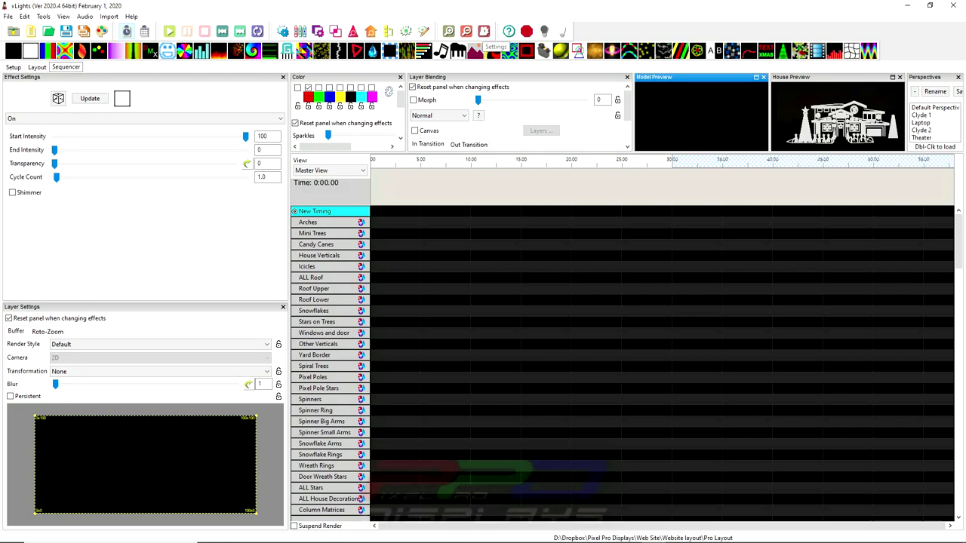
Open Preferences from the File menu and untick Backup On Launch on the Backup page
click(7, 15)
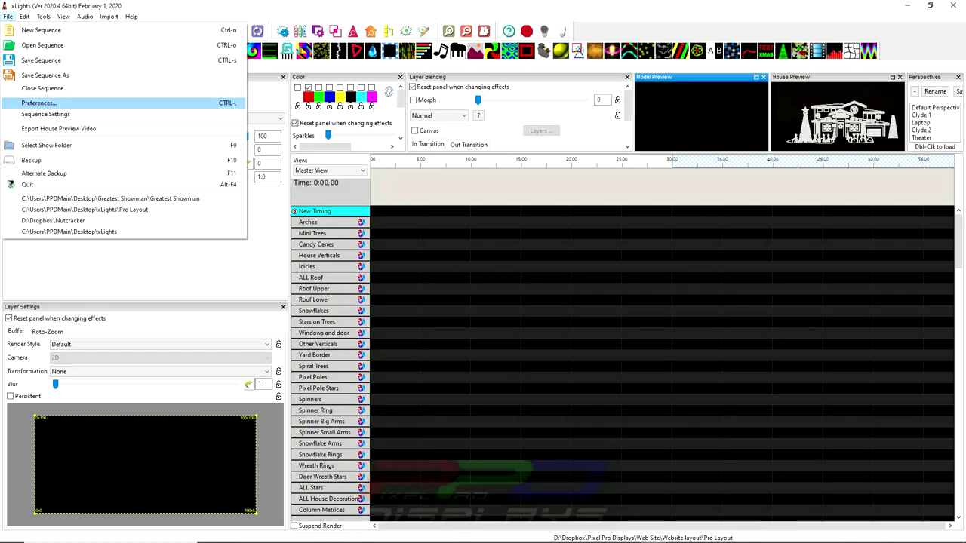
click(38, 103)
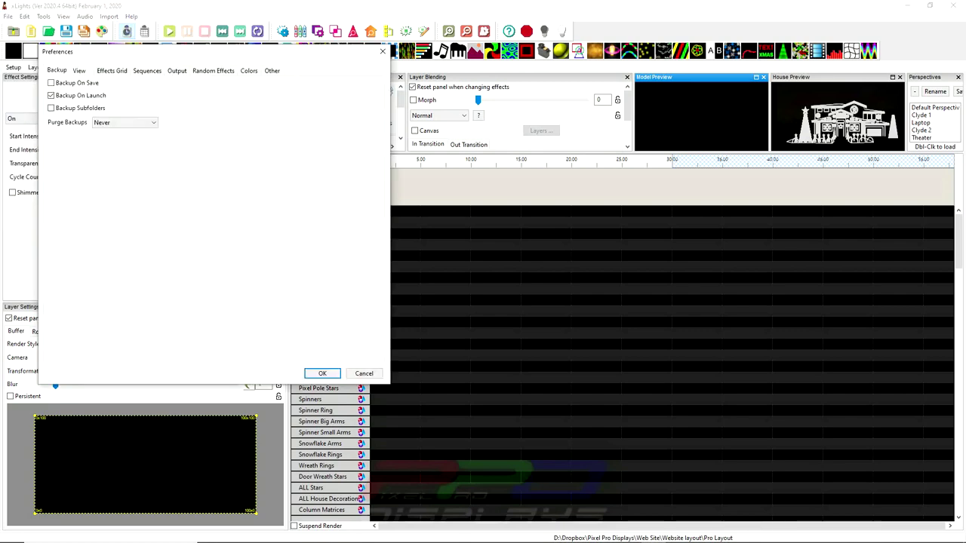
drag(131, 54, 386, 27)
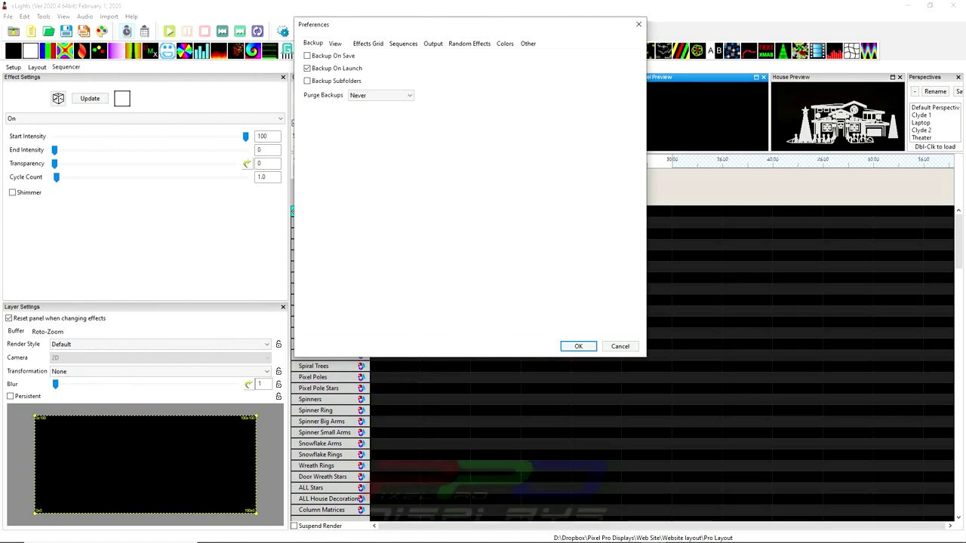
drag(377, 25, 195, 11)
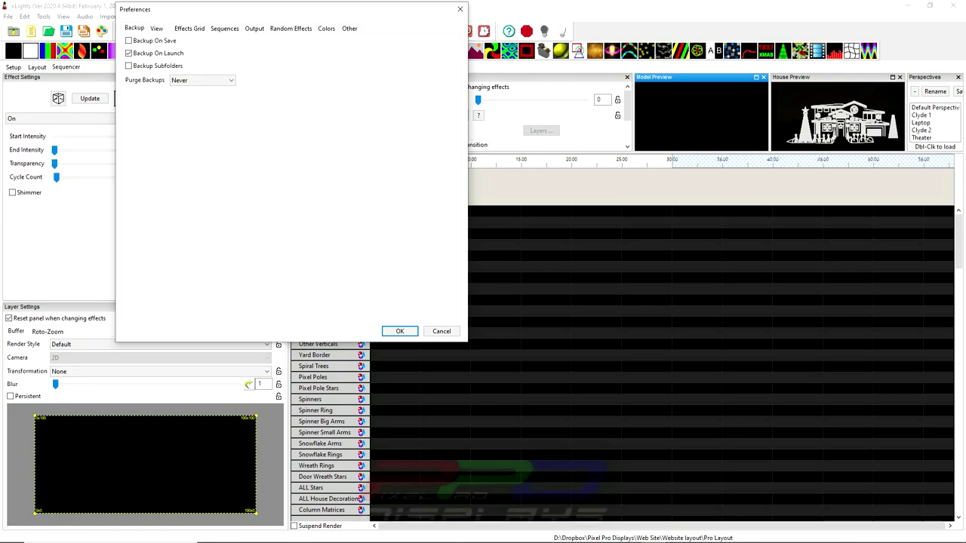
drag(153, 12, 179, 15)
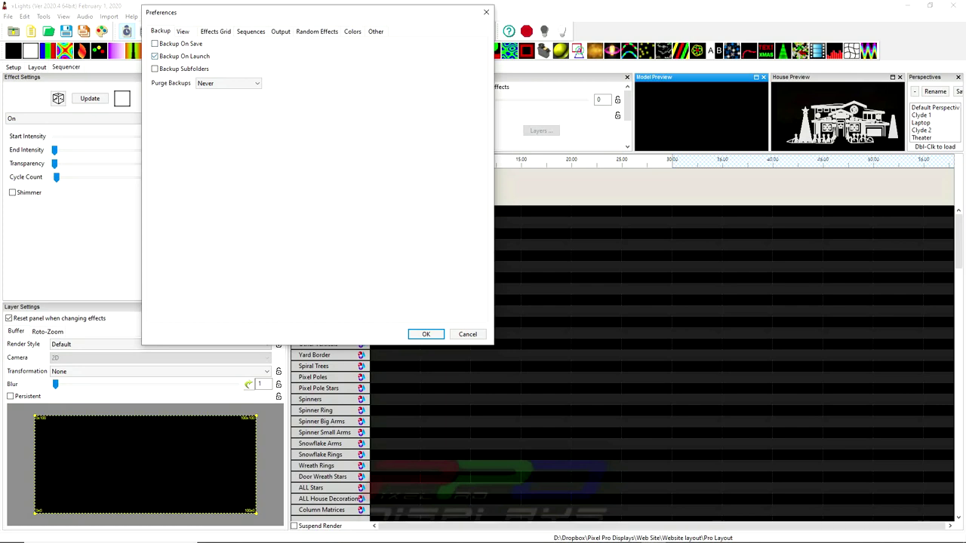
key(space)
On the View page, try Medium and Extra Large tool icon sizes, returning to Large
click(183, 31)
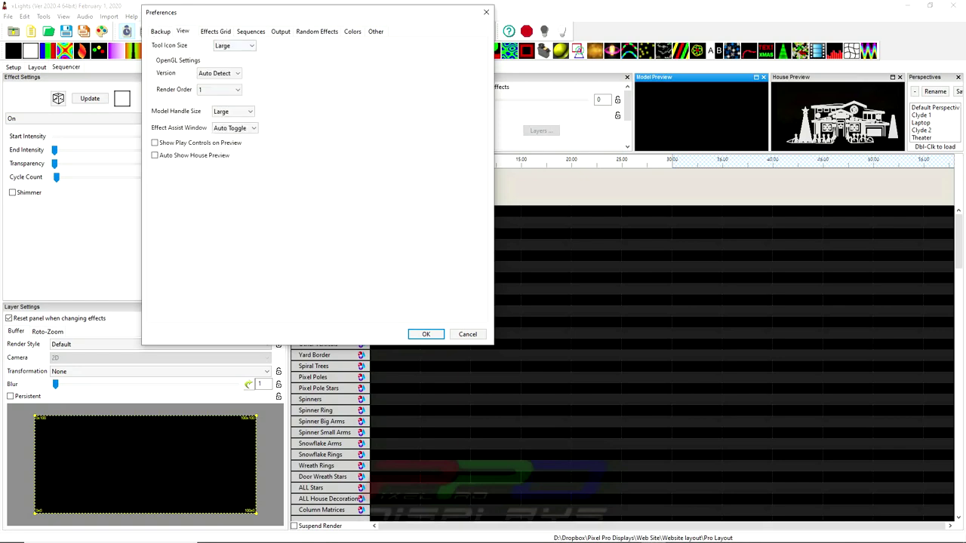
drag(193, 13, 426, 169)
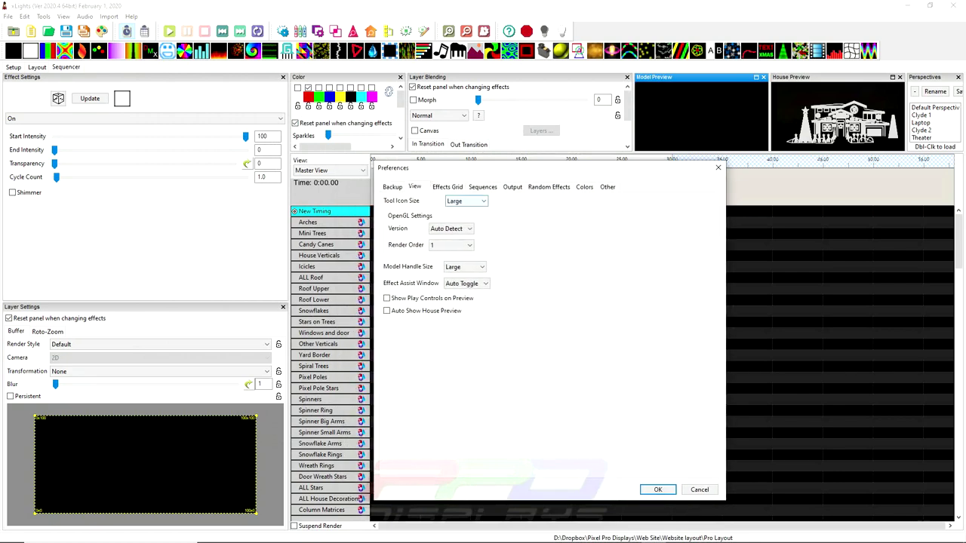
click(466, 200)
click(460, 219)
click(466, 201)
click(457, 227)
click(466, 201)
click(456, 235)
click(465, 201)
click(461, 234)
click(466, 200)
click(454, 227)
Keep the OpenGL version at Auto Detect and tool icon size at Large
click(450, 229)
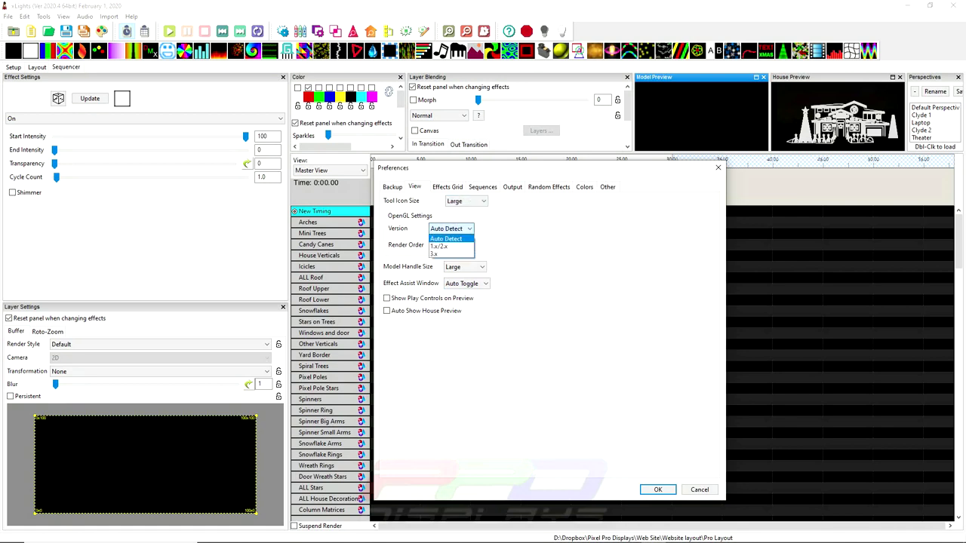
click(446, 238)
click(466, 200)
click(454, 226)
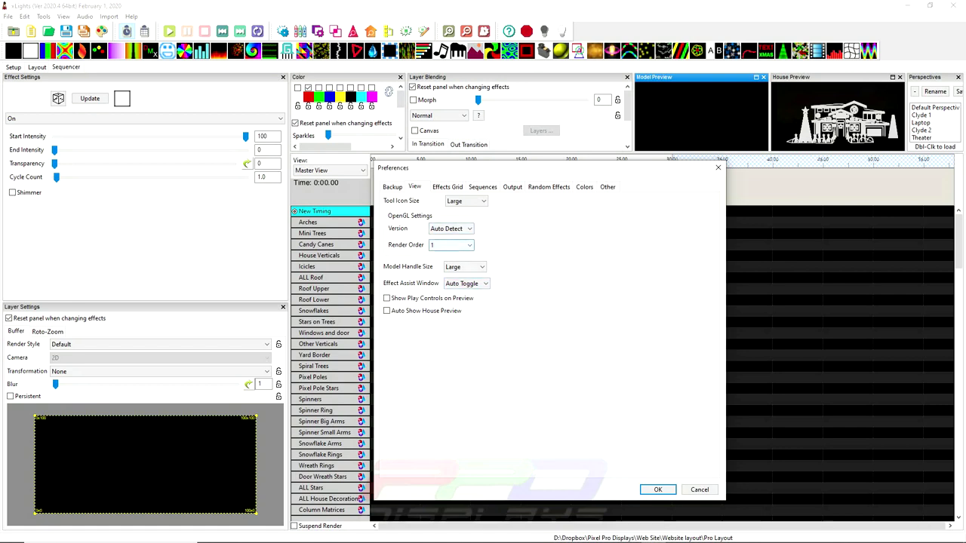
Keep Render Order at 1 and Model Handle Size at Large
click(461, 245)
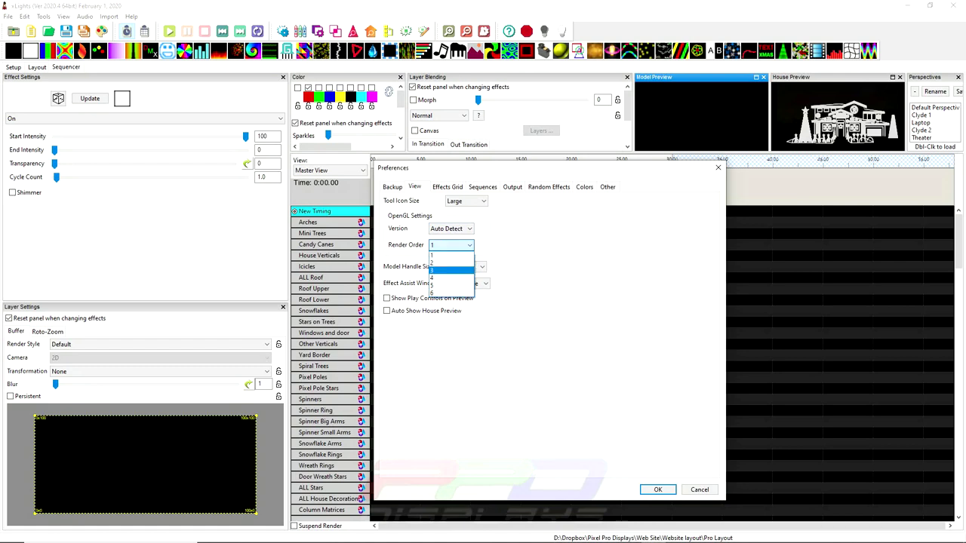
key(Return)
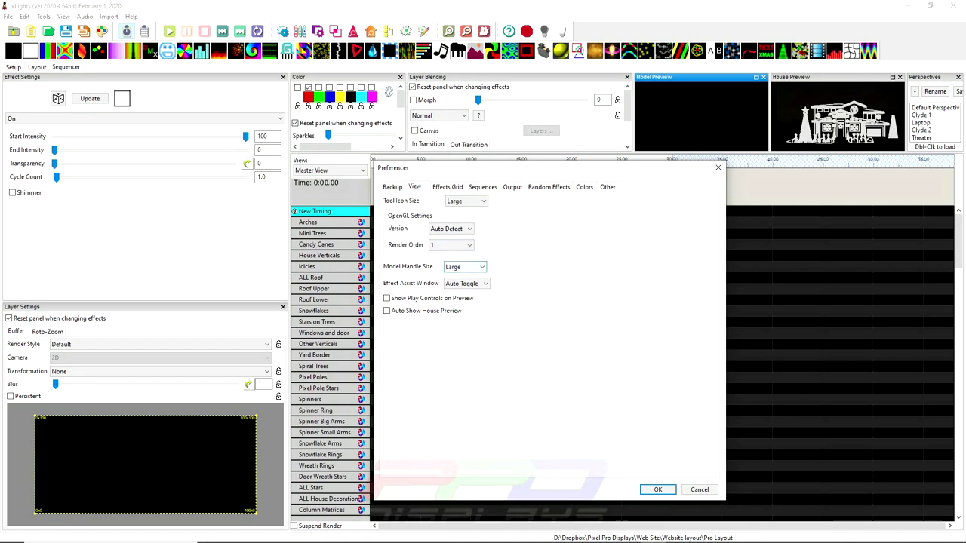
click(464, 267)
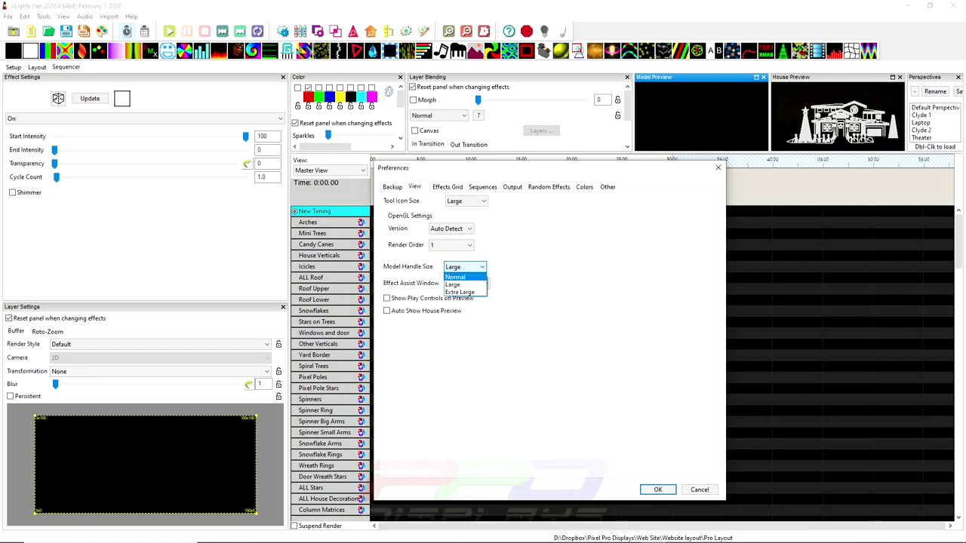
key(Escape)
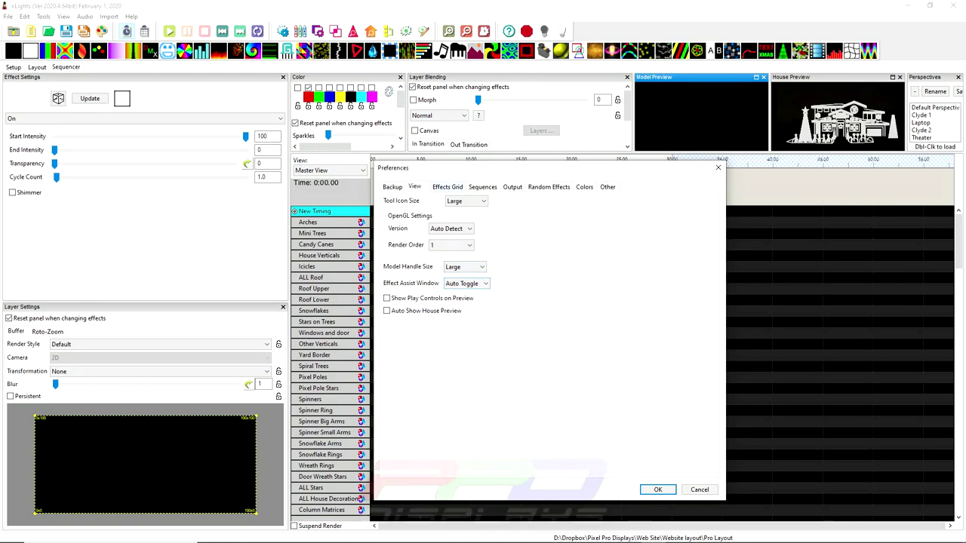
Change the Effect Assist Window dropdown from Auto Toggle to Always Off
drag(454, 169, 141, 77)
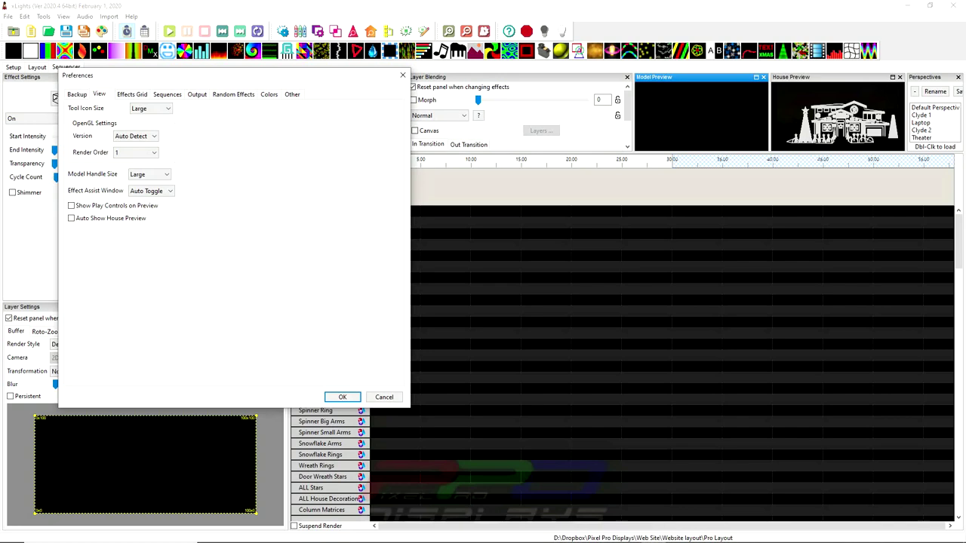
drag(302, 82, 698, 172)
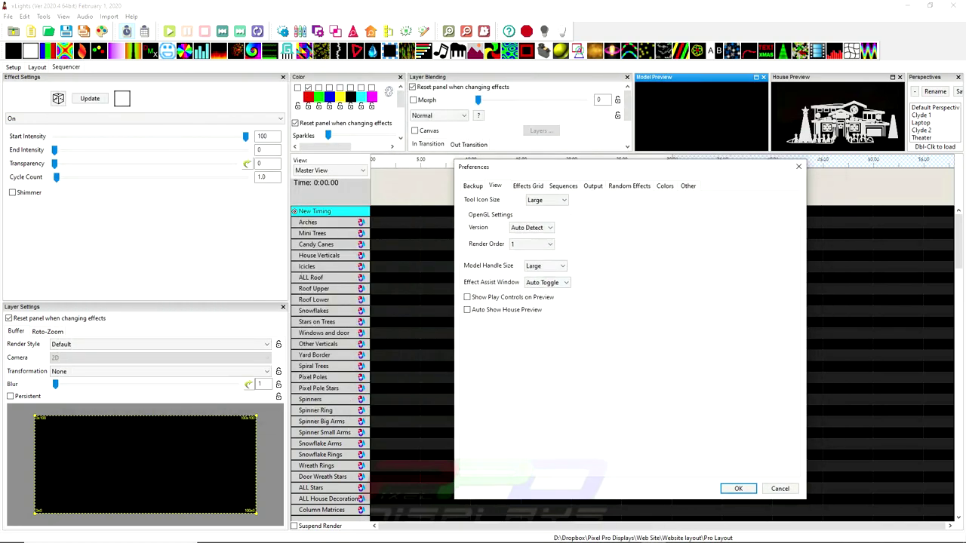
click(548, 283)
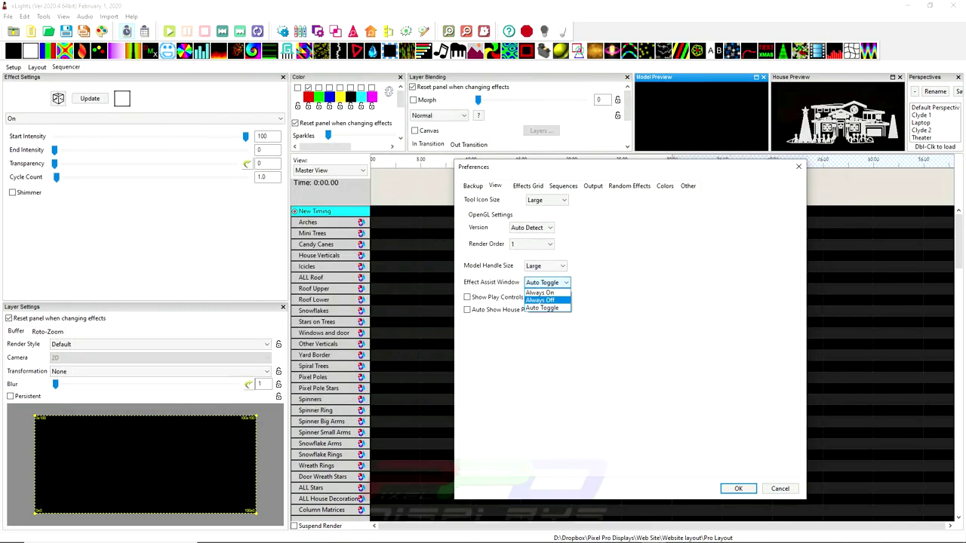
click(541, 300)
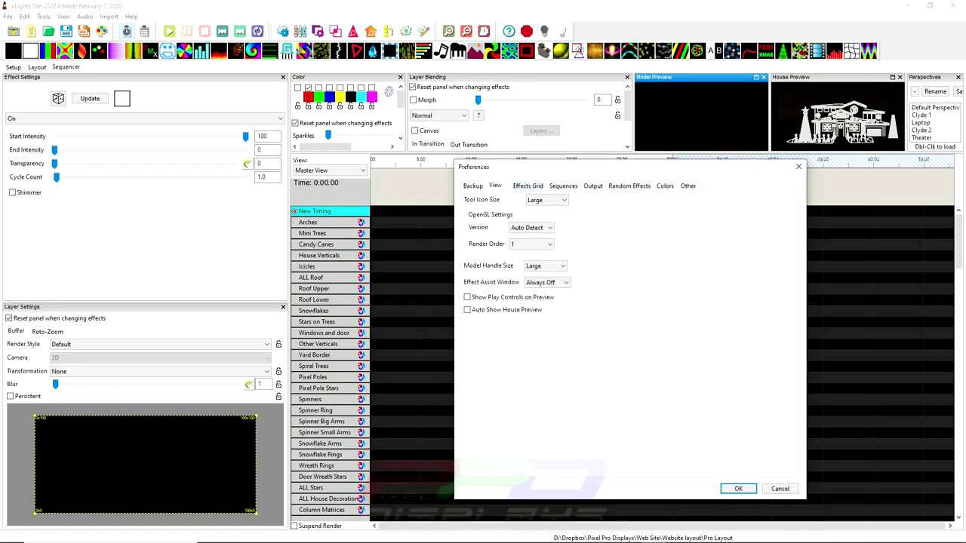
Confirm Effects Grid Spacing stays Small, then switch to the Sequences page
click(528, 186)
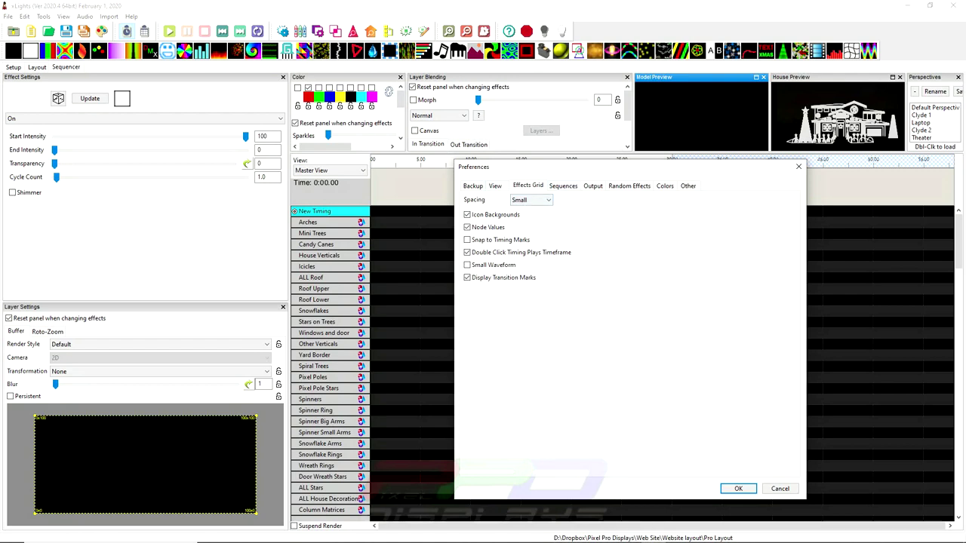
click(530, 200)
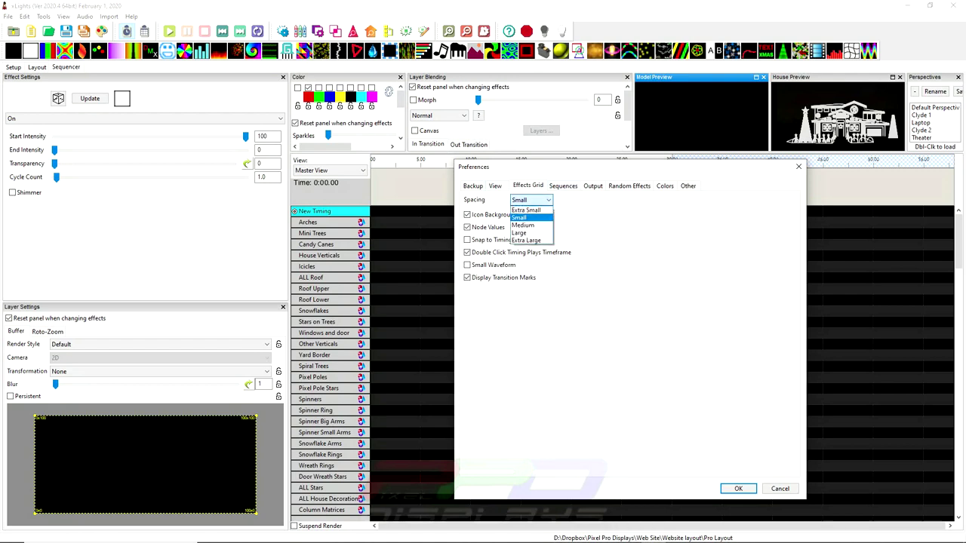
key(Escape)
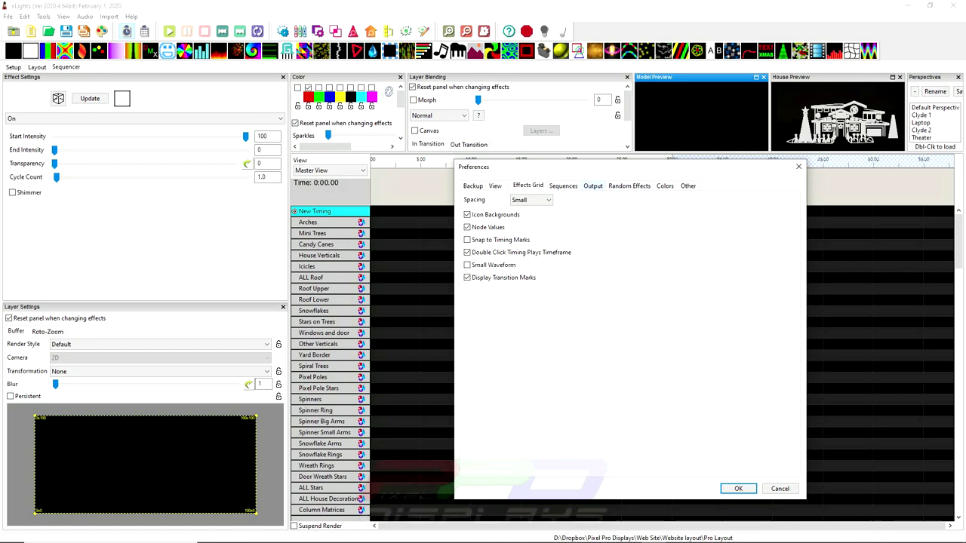
key(ctrl+Tab)
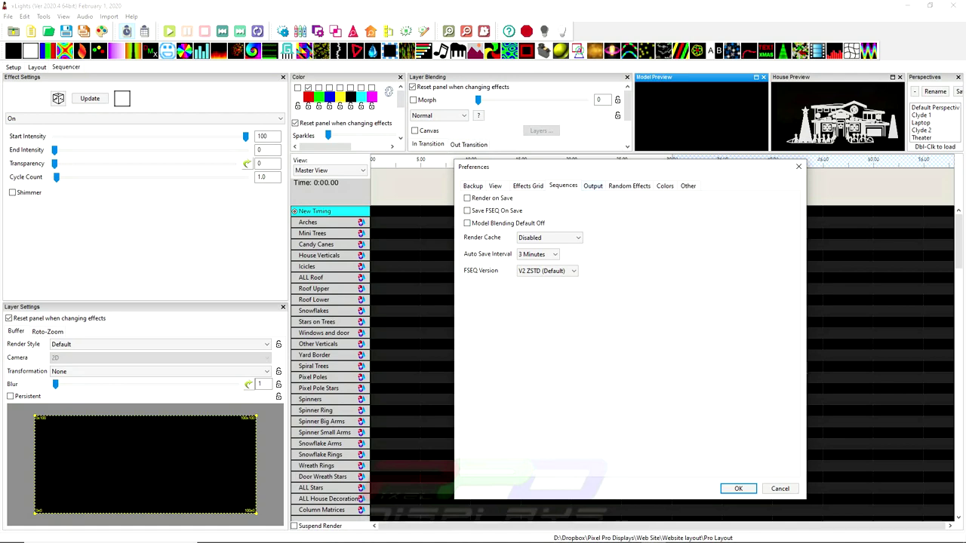
click(593, 186)
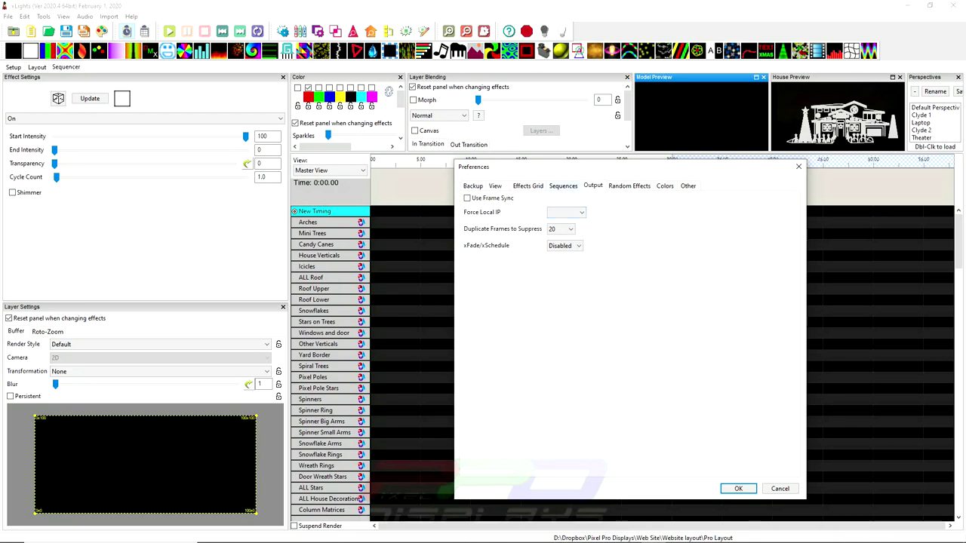
click(563, 186)
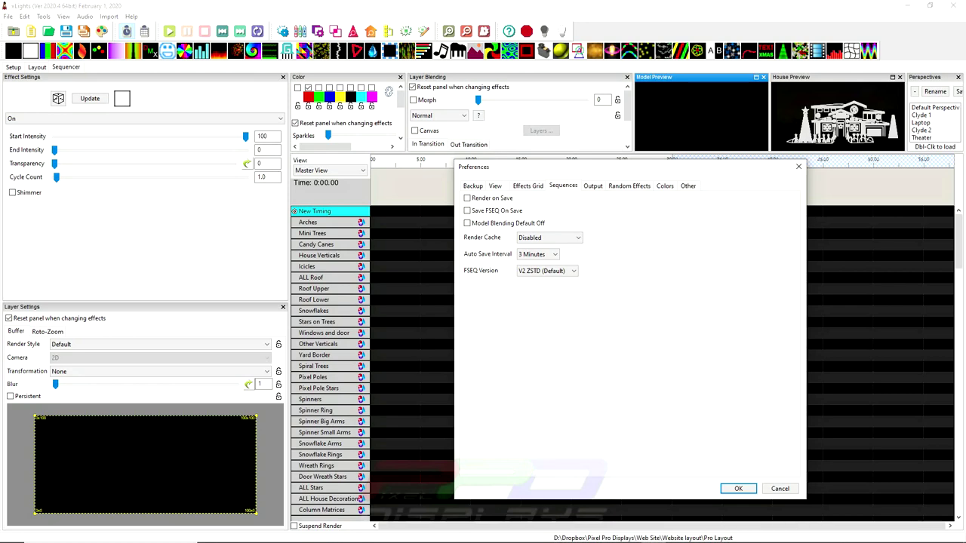
Show the Random Effects page and move the Preferences dialog to the upper left
click(630, 186)
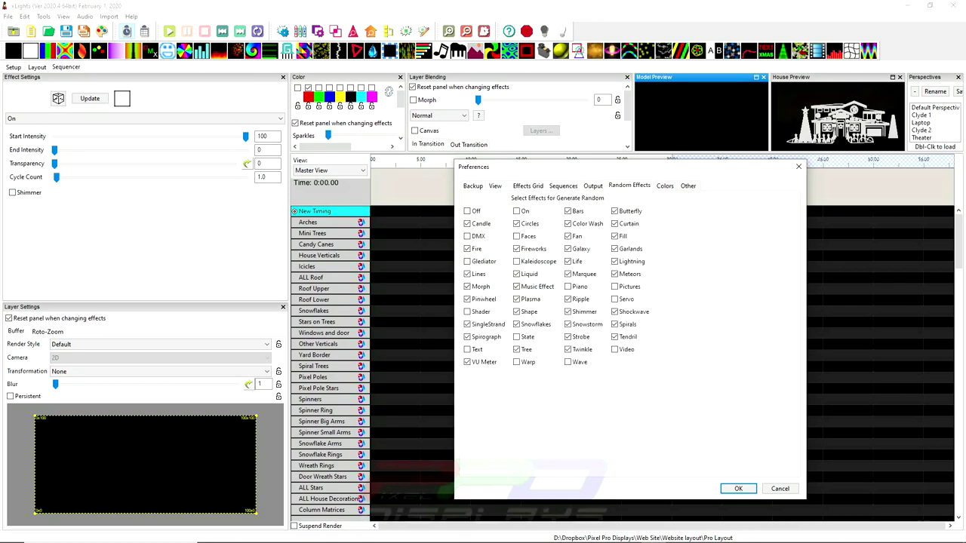
drag(580, 168, 404, 31)
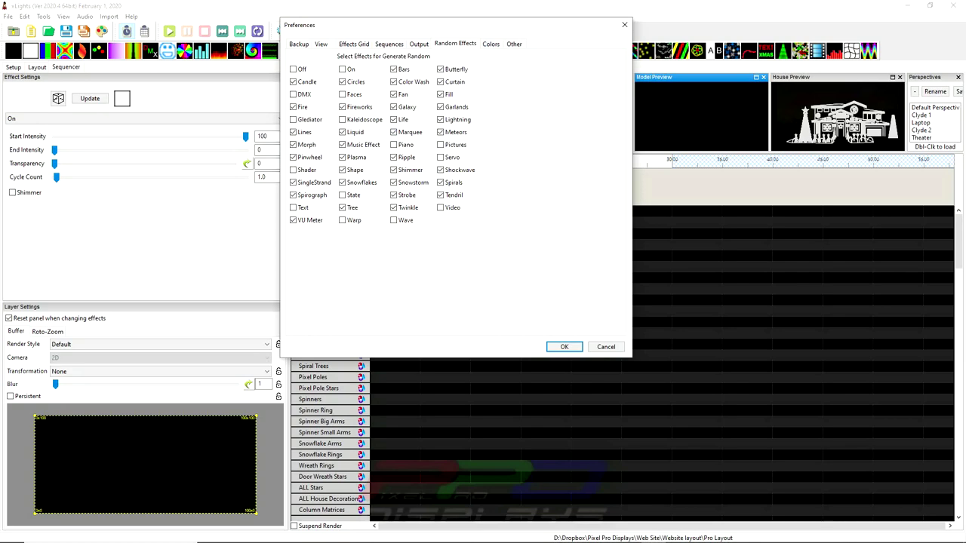
View the Colors page, recentre the dialog, then go to the Other page
key(ctrl+Tab)
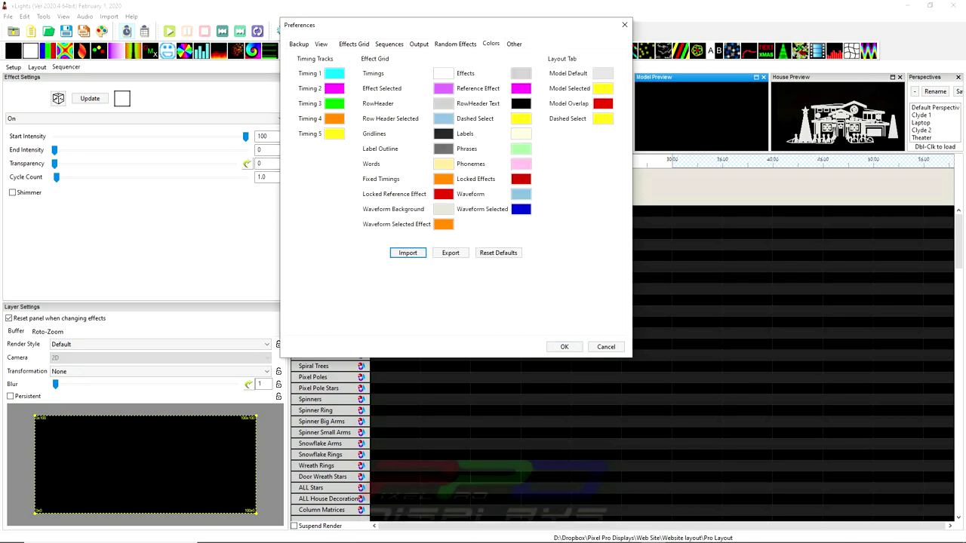
drag(348, 24, 442, 184)
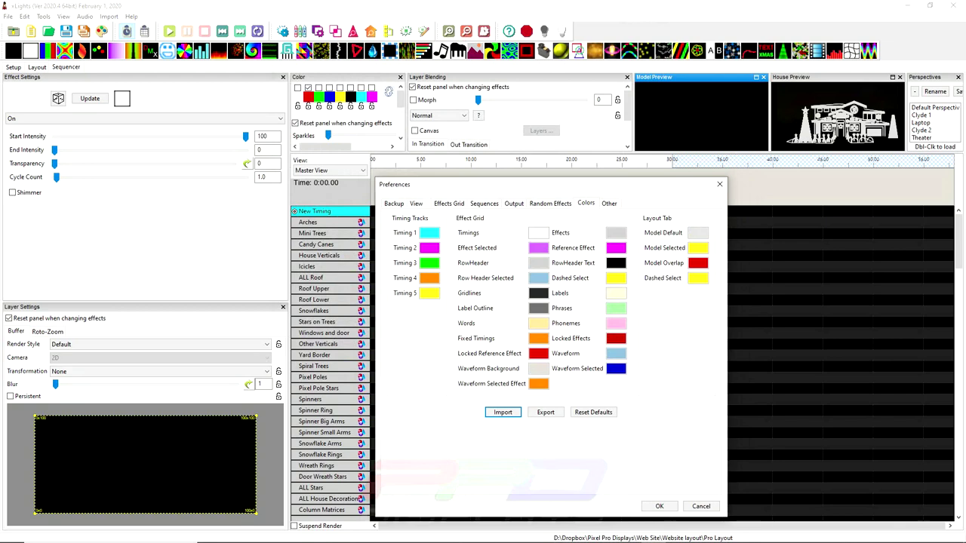
key(ctrl+Tab)
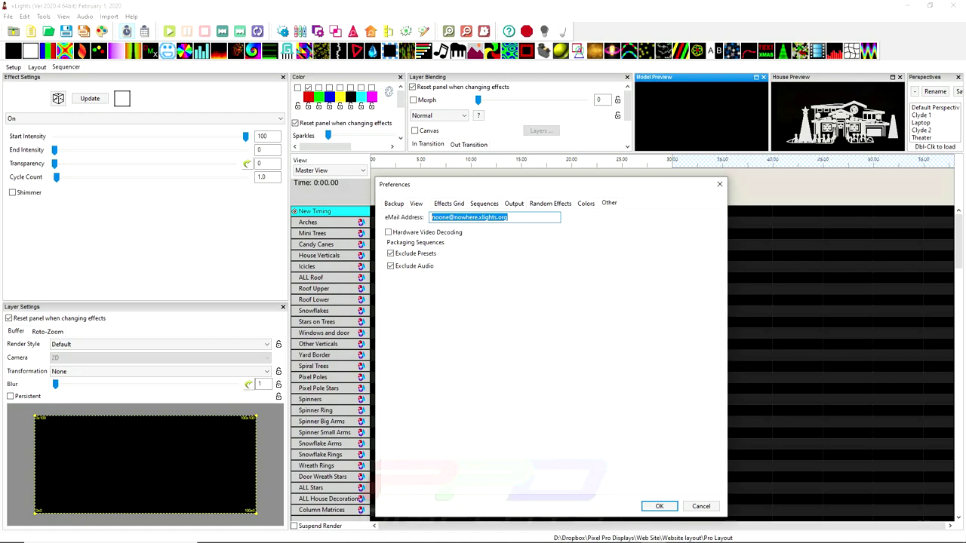
Confirm the Preferences with OK and acknowledge the FSEQ saving warning
key(Return)
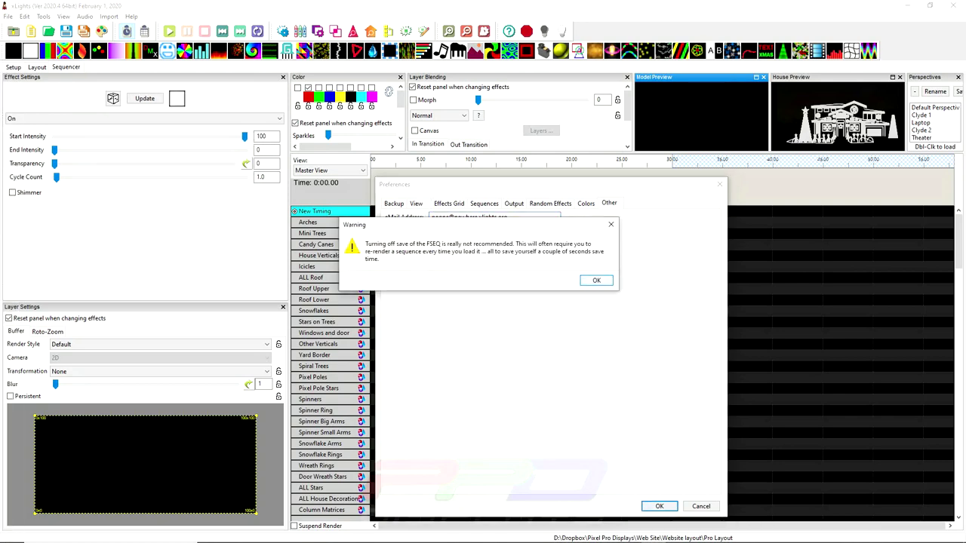
key(Return)
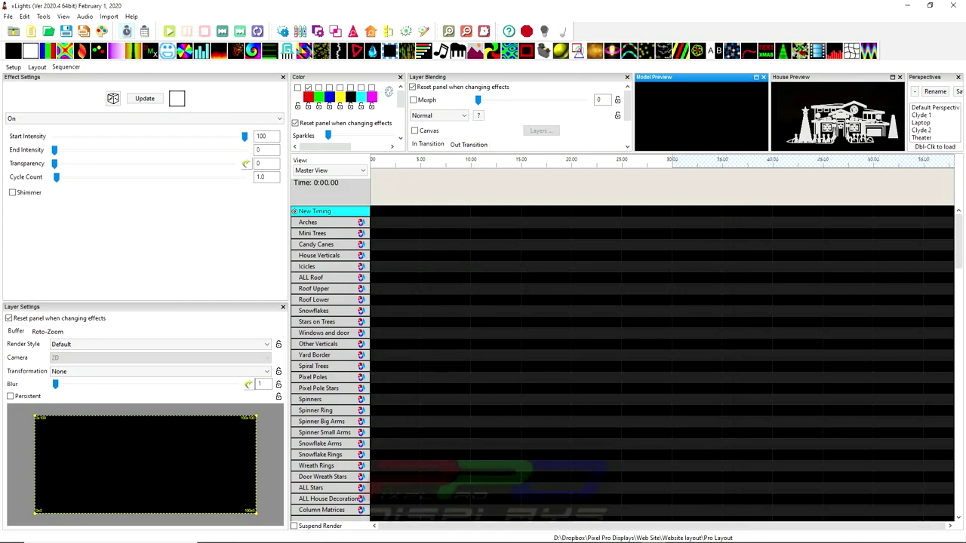
Show the File menu with Preferences highlighted in its new location
key(alt+f)
key(Down)
key(Down)
key(Down)
key(Down)
key(Down)
key(Down)
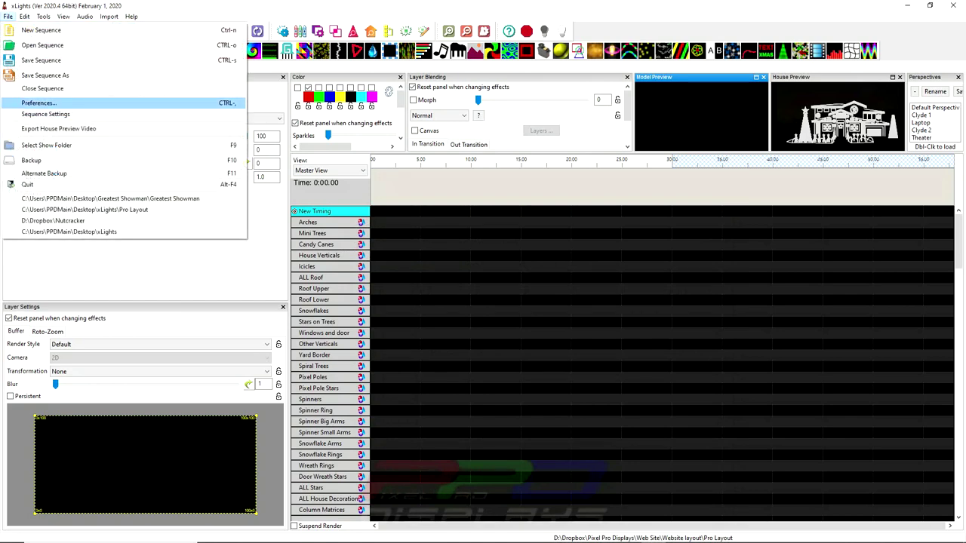